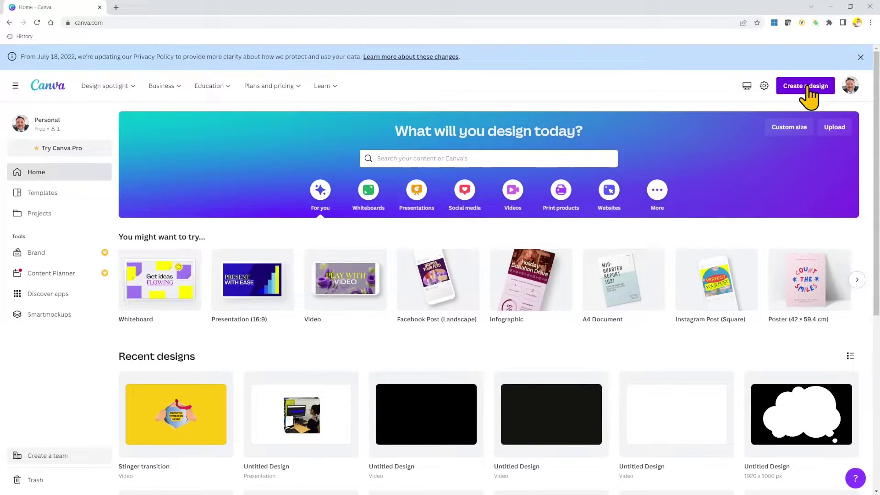
# - Create a new custom-size design of 1920 × 1080 px
pyautogui.click(805, 85)
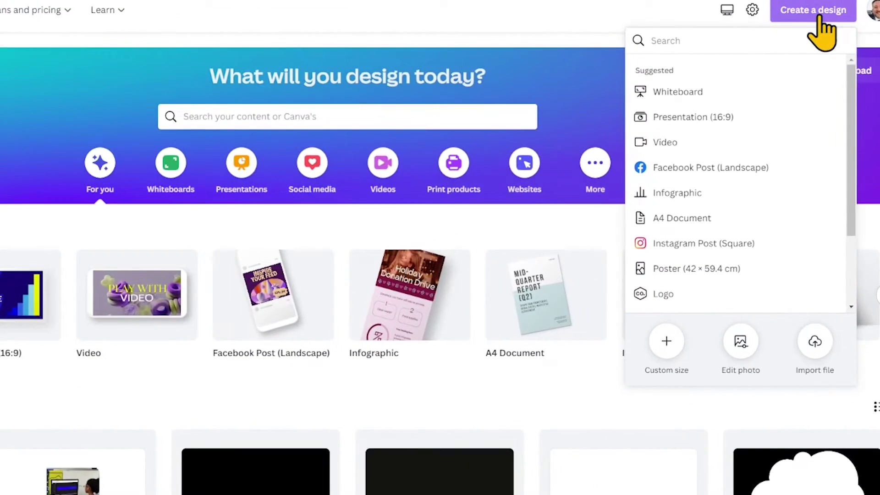
pyautogui.scroll(-2, 798, 207)
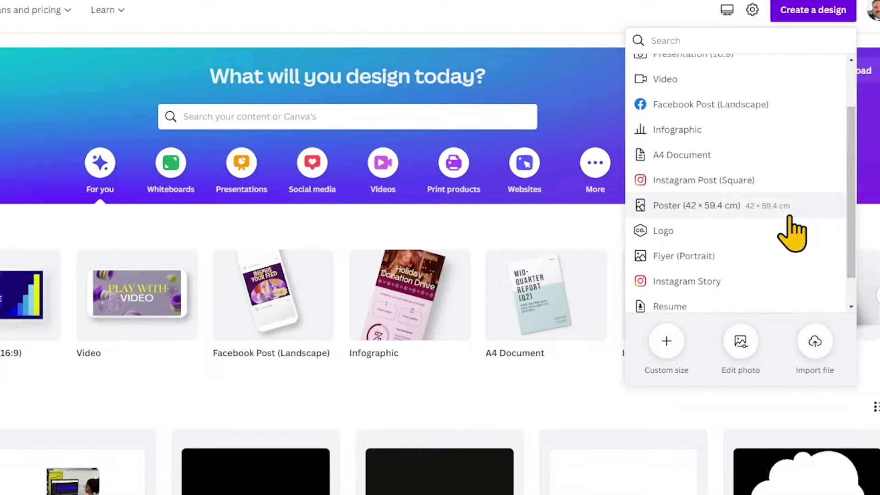
pyautogui.scroll(-1, 798, 220)
pyautogui.click(666, 342)
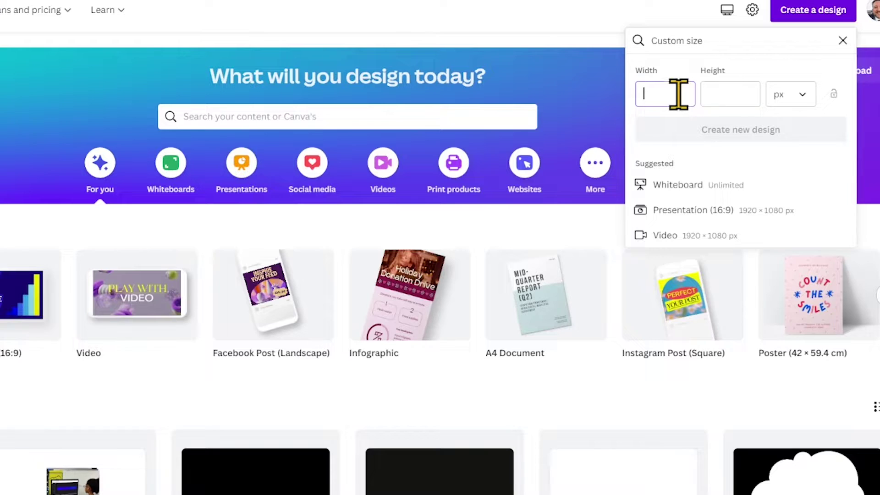
pyautogui.write('1')
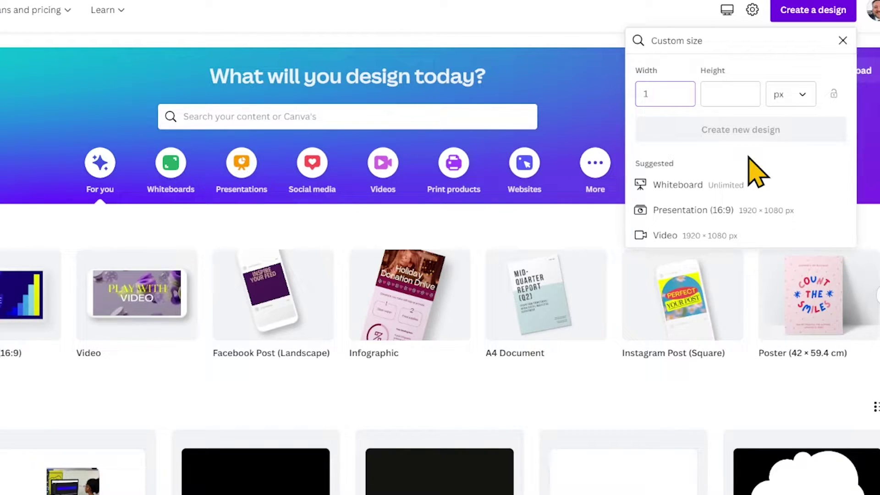
pyautogui.write('920')
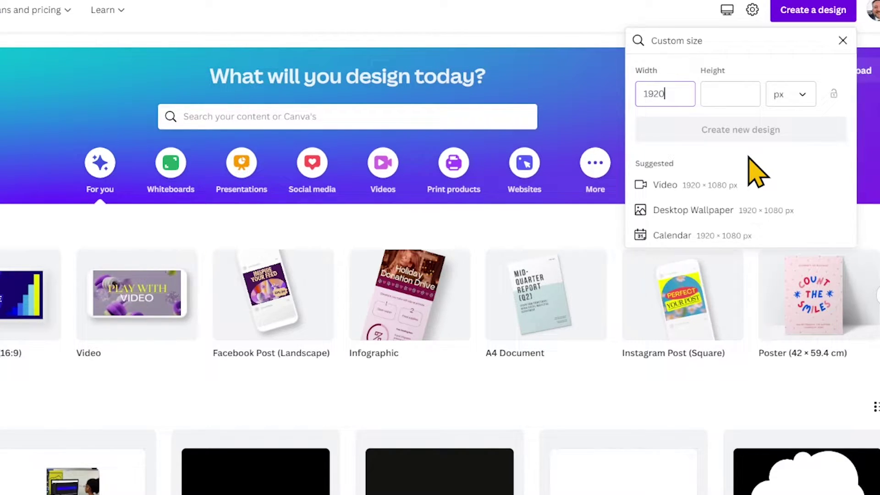
pyautogui.press('Tab')
pyautogui.write('1080')
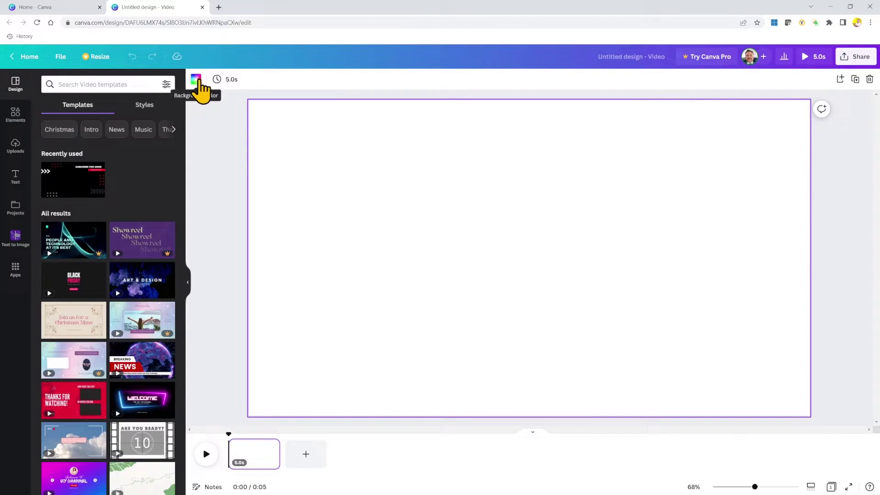
# - Add a pasted yellow hex colour to the palette and fill the page background with it
pyautogui.click(197, 81)
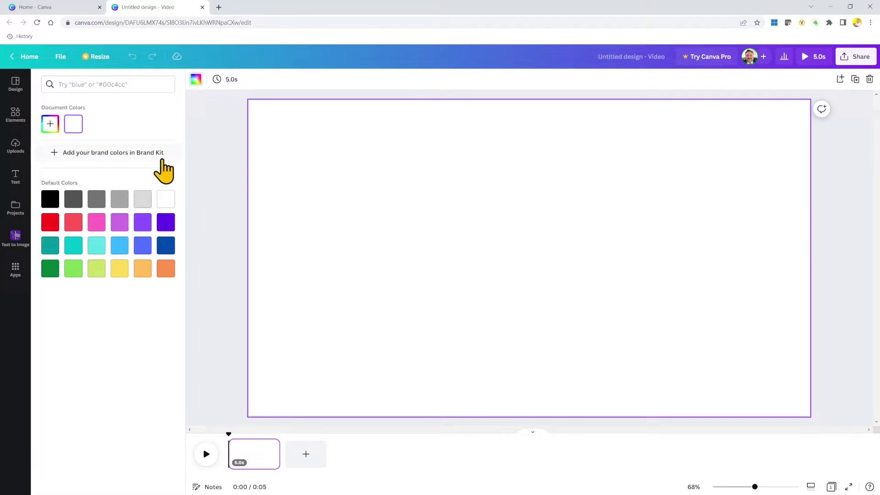
pyautogui.click(55, 154)
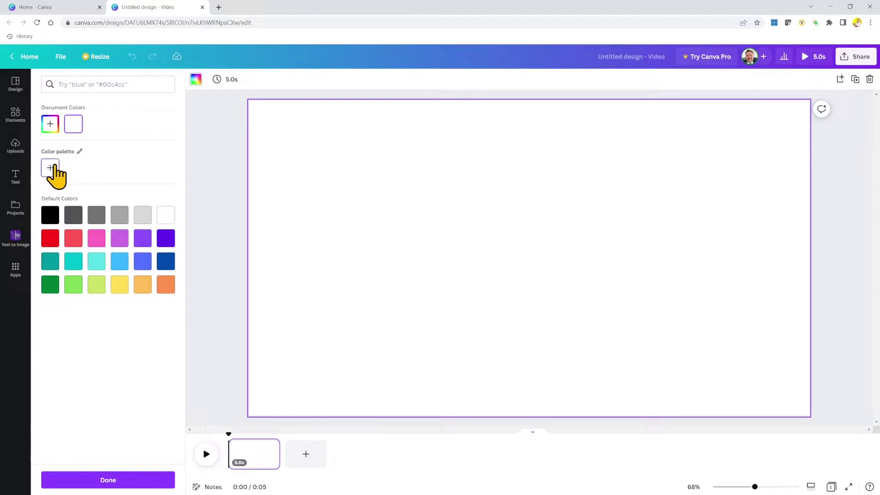
pyautogui.click(52, 168)
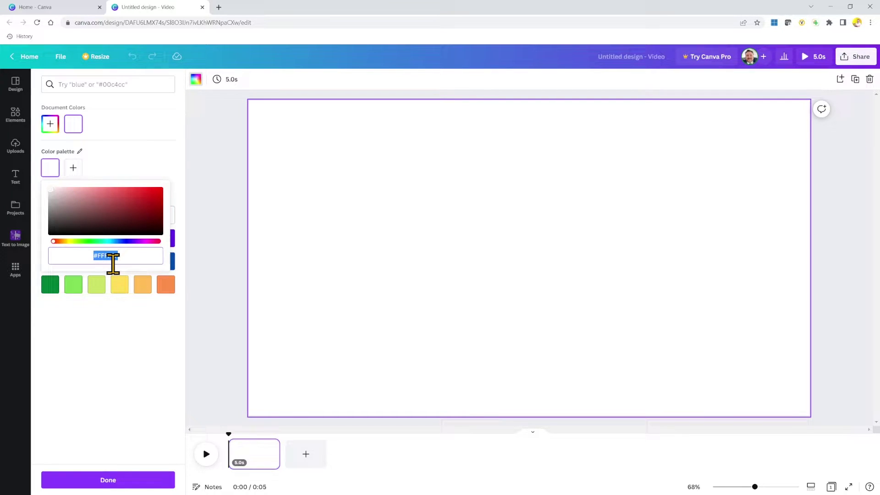
pyautogui.write('#FECA10')
pyautogui.press('Return')
pyautogui.click(73, 196)
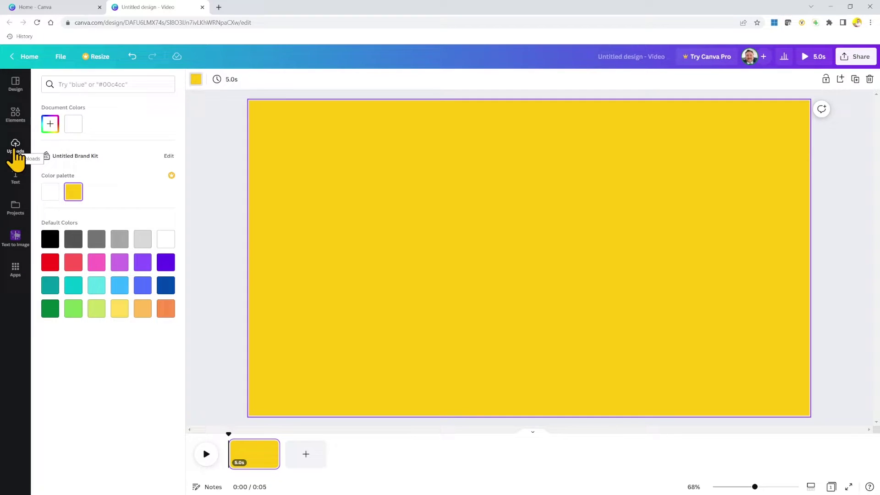
# - Add the Remote Working Hero graphic from Uploads to page one, and add a second page
pyautogui.click(15, 151)
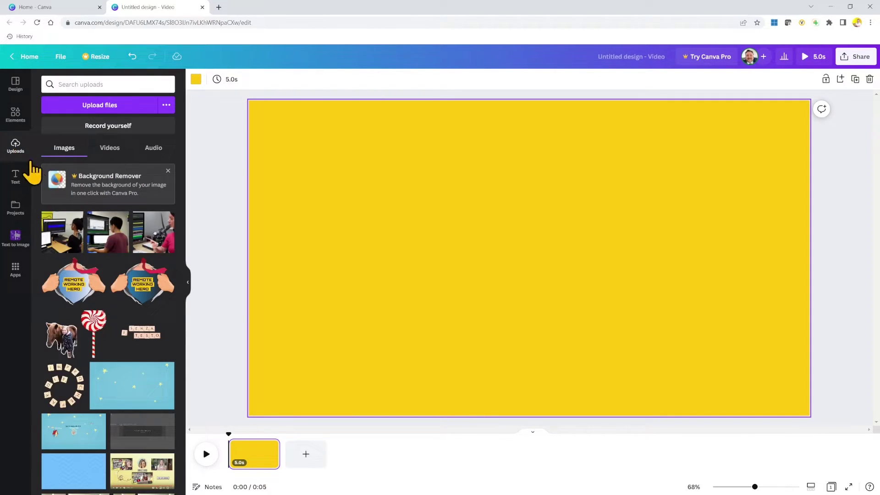
pyautogui.click(74, 283)
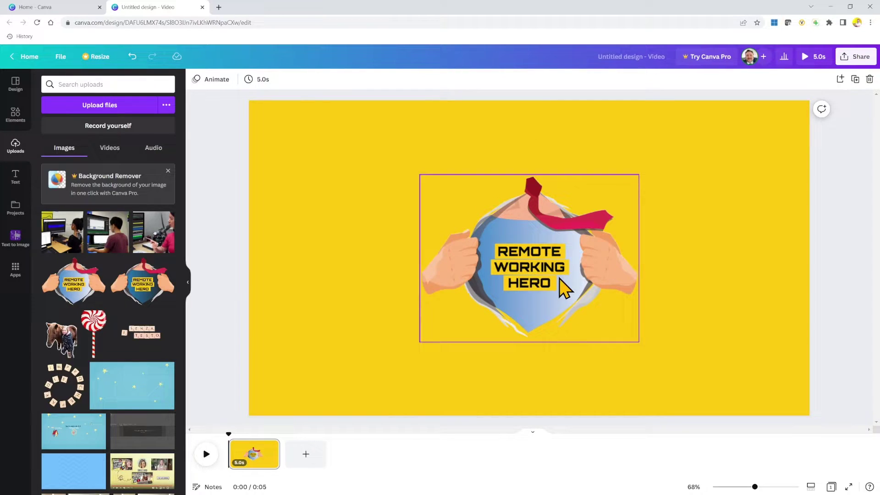
pyautogui.click(420, 427)
pyautogui.click(306, 454)
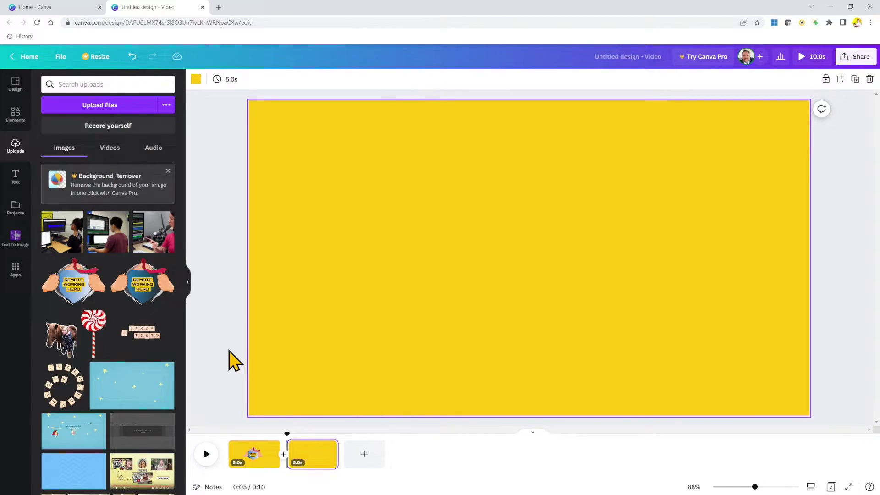
# - Add a 'Lesson title' heading in Antonio Bold, moved to page two's upper left
pyautogui.click(15, 178)
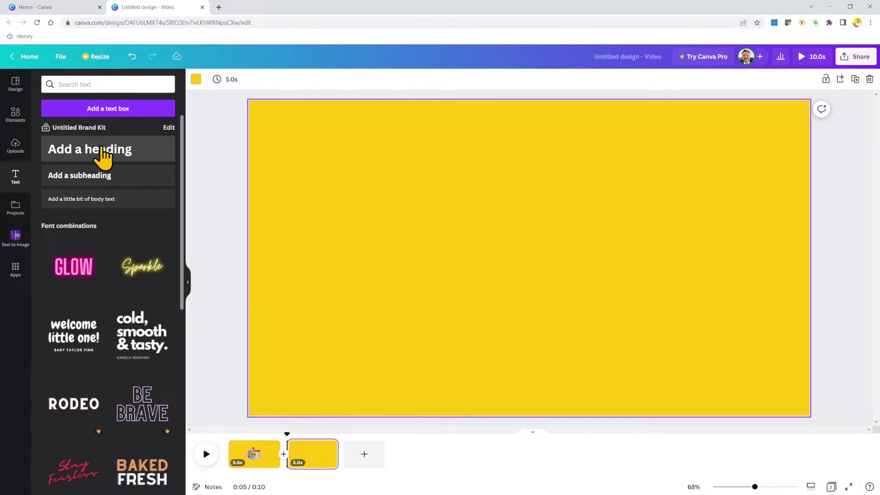
pyautogui.click(103, 153)
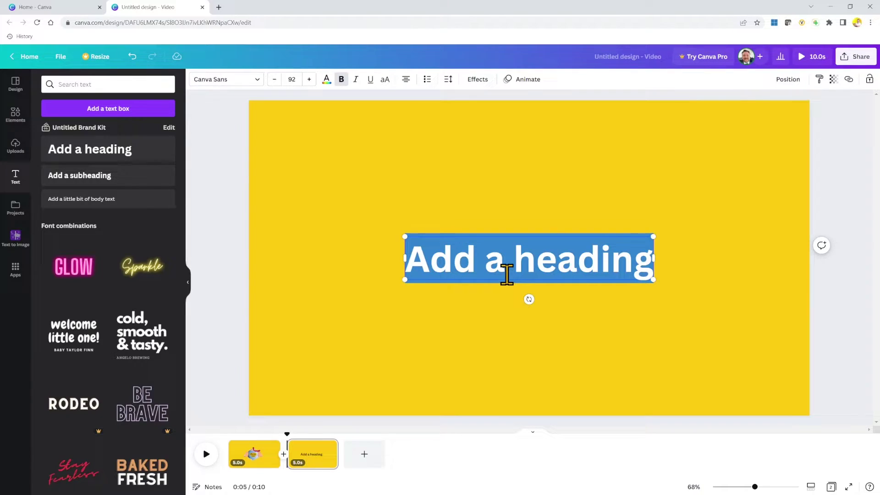
pyautogui.write('Lesson title')
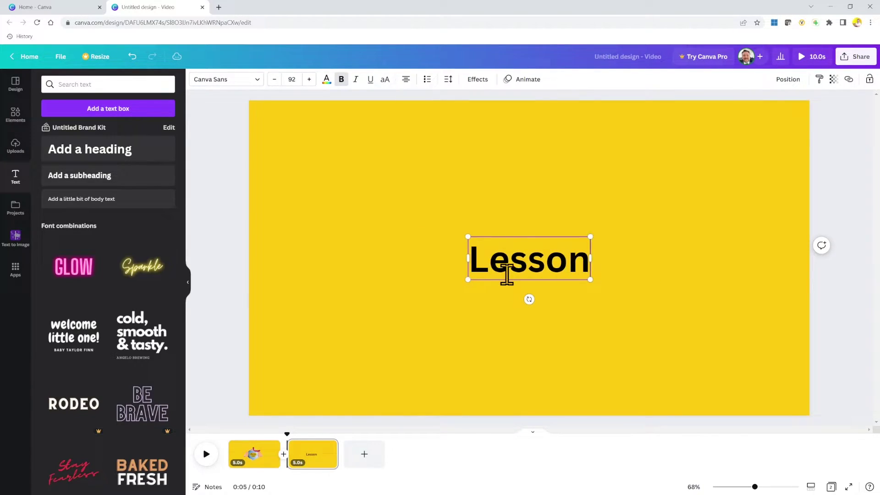
pyautogui.moveTo(430, 258); pyautogui.dragTo(629, 260)
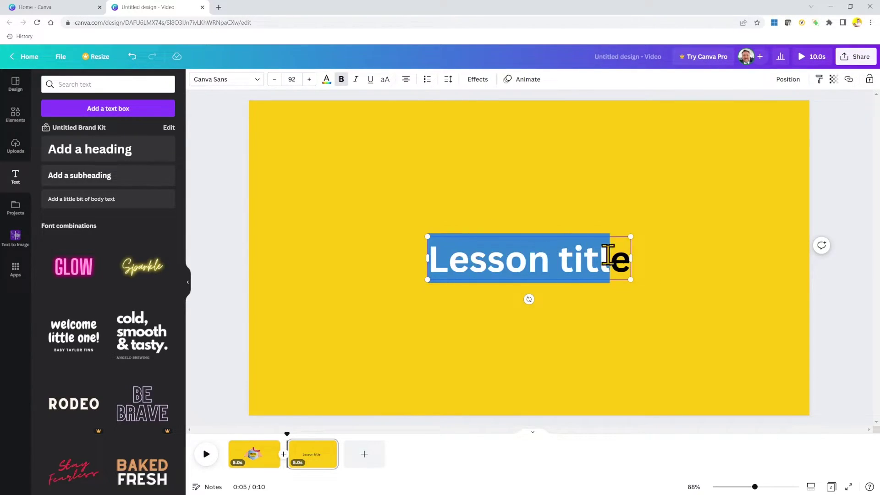
pyautogui.click(256, 79)
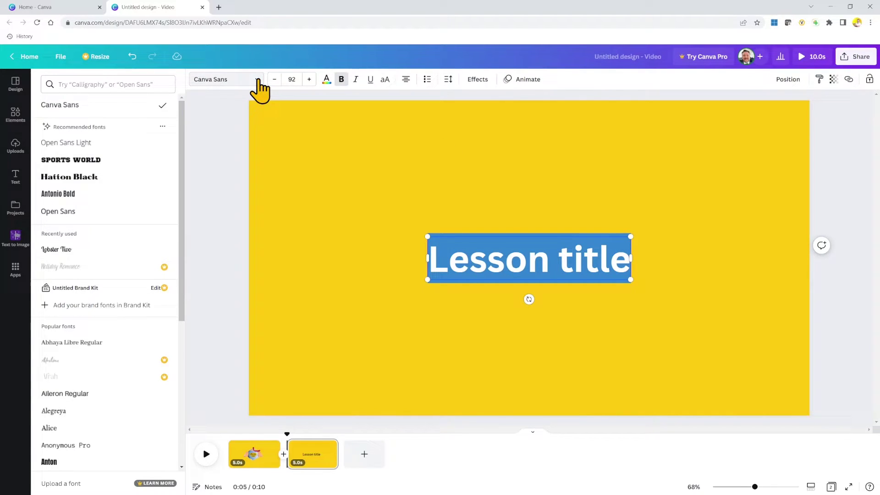
pyautogui.click(59, 193)
pyautogui.moveTo(529, 260); pyautogui.dragTo(371, 219)
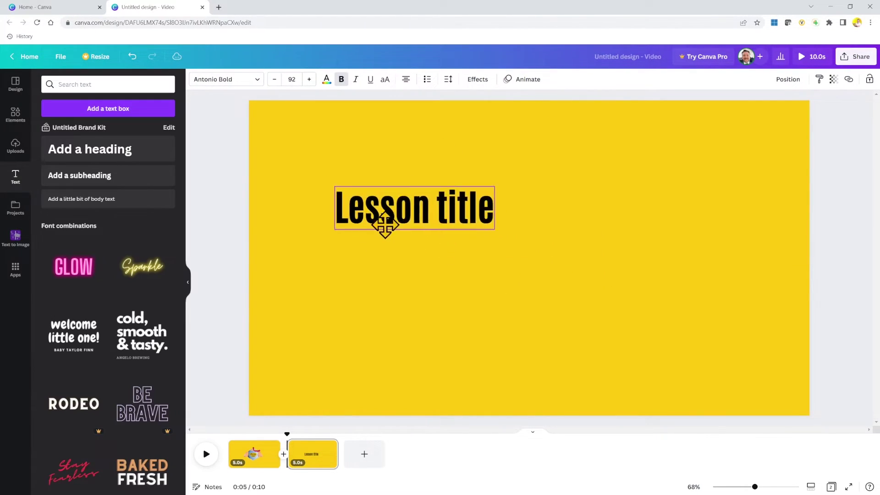
pyautogui.click(247, 289)
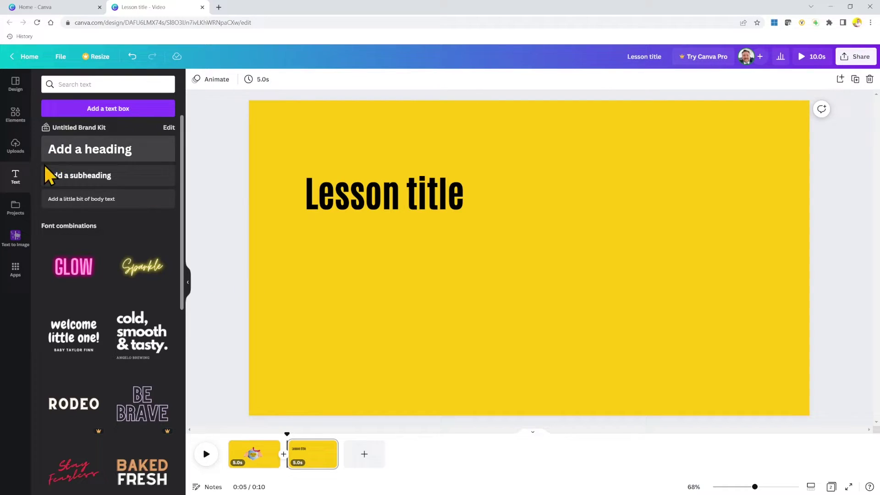
# - Place the uploaded presenter photo on page two's right, with 'Lesson title' above his hand
pyautogui.click(16, 148)
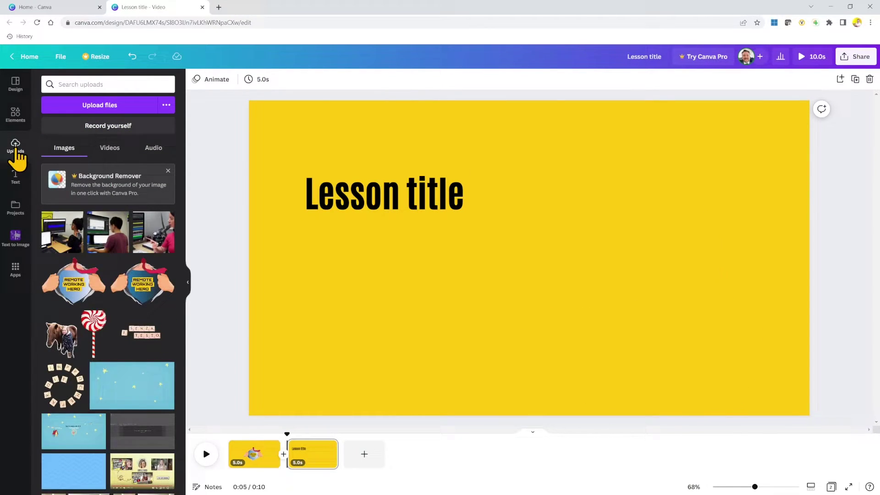
pyautogui.moveTo(484, 291); pyautogui.dragTo(509, 293)
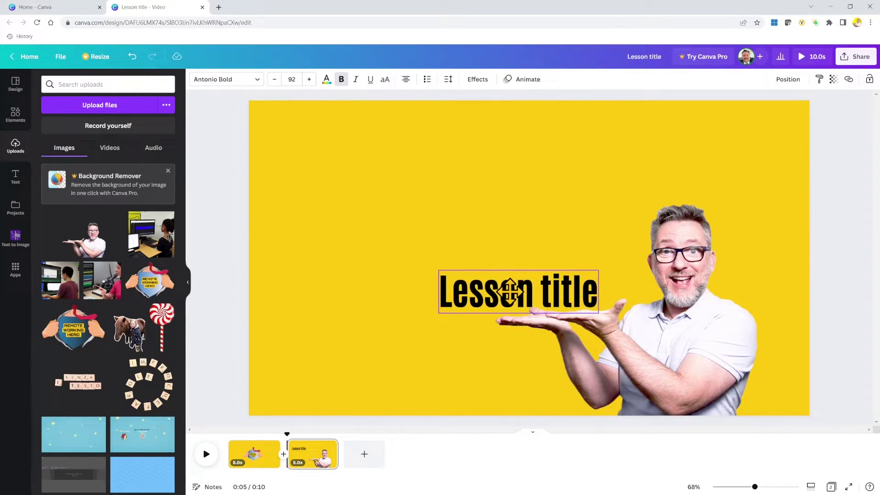
pyautogui.click(365, 133)
pyautogui.moveTo(592, 374); pyautogui.dragTo(548, 323)
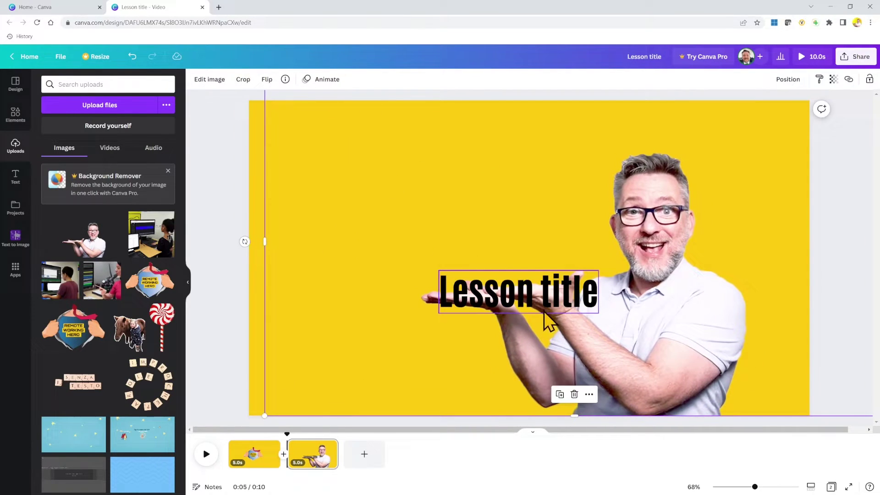
pyautogui.moveTo(526, 295); pyautogui.dragTo(495, 283)
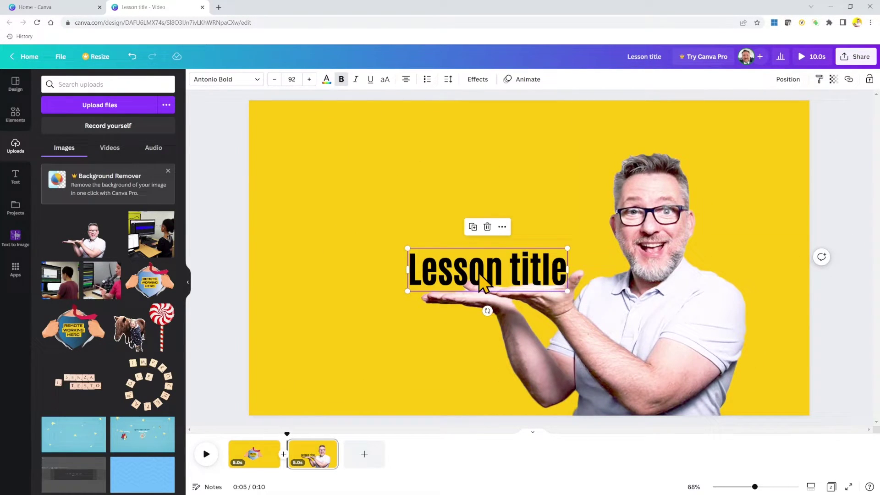
pyautogui.click(619, 383)
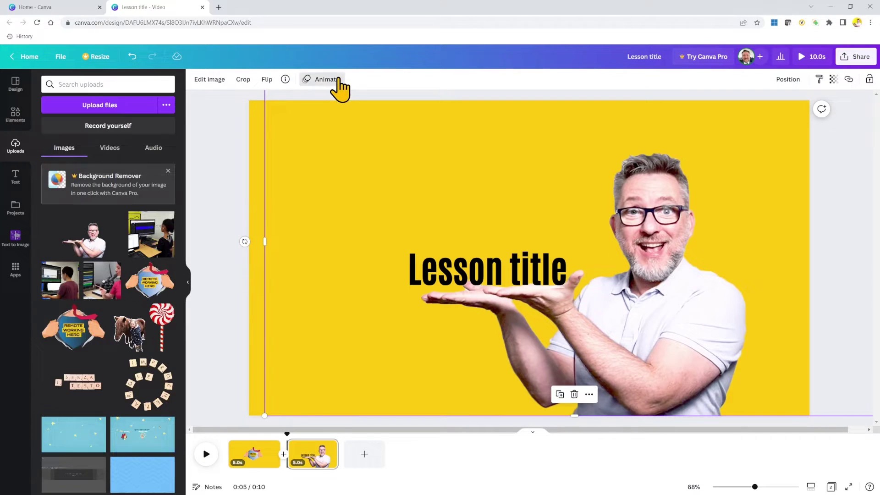
# - Give the presenter photo a rising entrance animation and 'Lesson title' a Pan animation
pyautogui.click(326, 79)
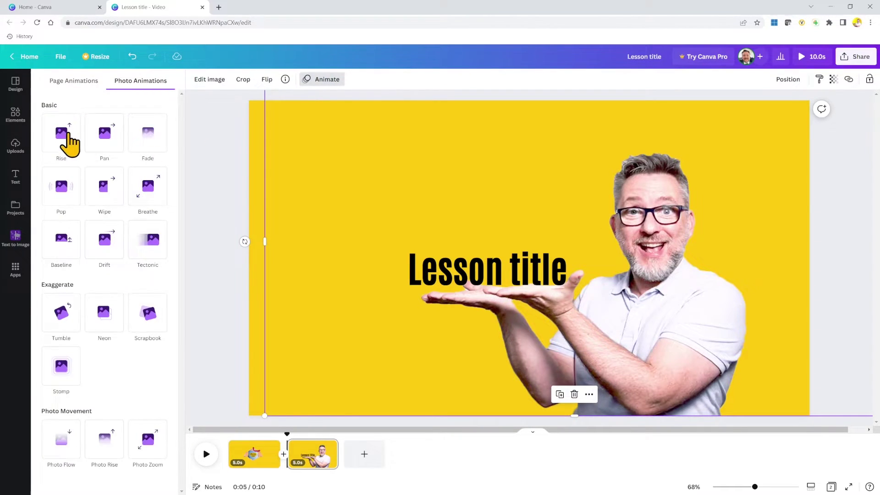
pyautogui.click(61, 134)
pyautogui.click(485, 275)
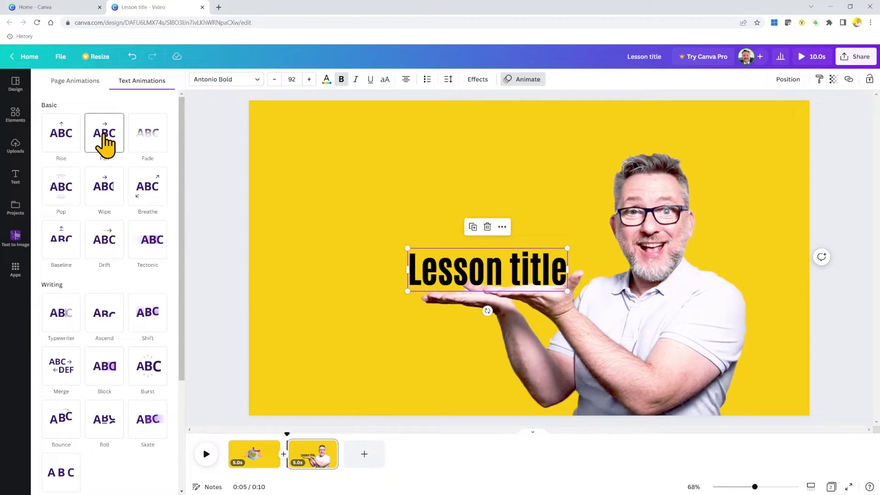
pyautogui.click(105, 137)
pyautogui.click(495, 275)
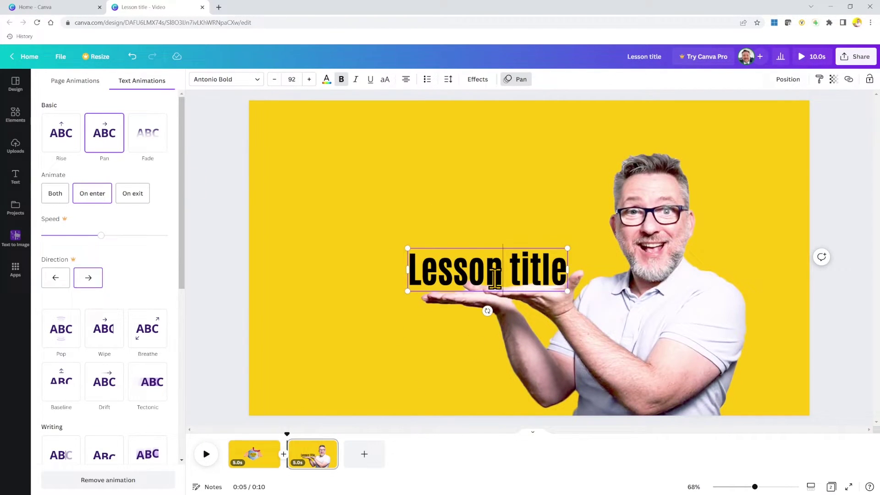
# - Try the Neon effect on 'Lesson title', then set its effect back to None
pyautogui.click(477, 79)
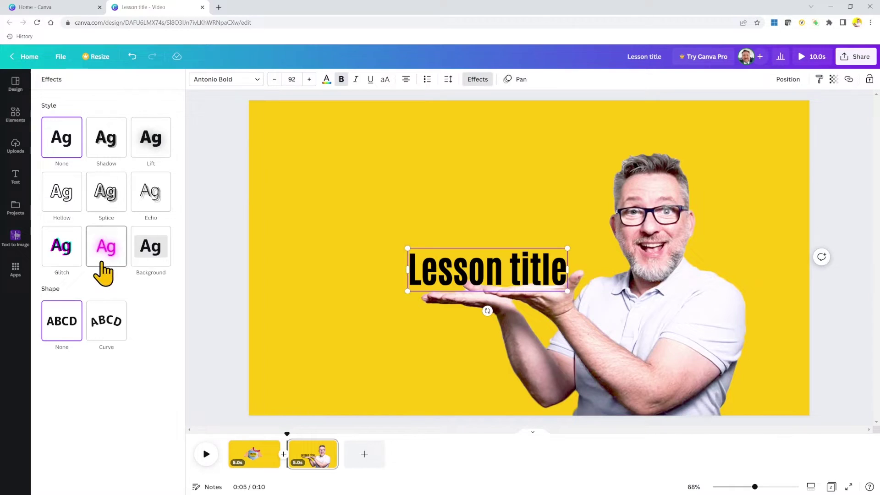
pyautogui.click(106, 247)
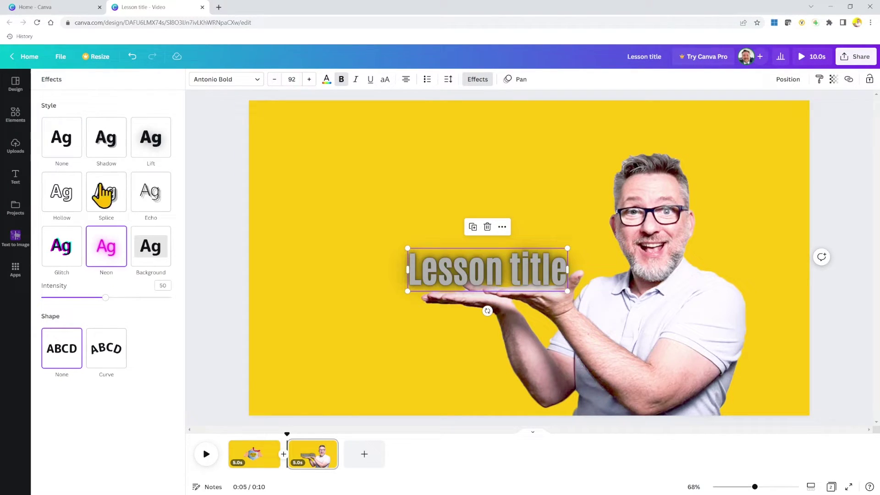
pyautogui.click(63, 139)
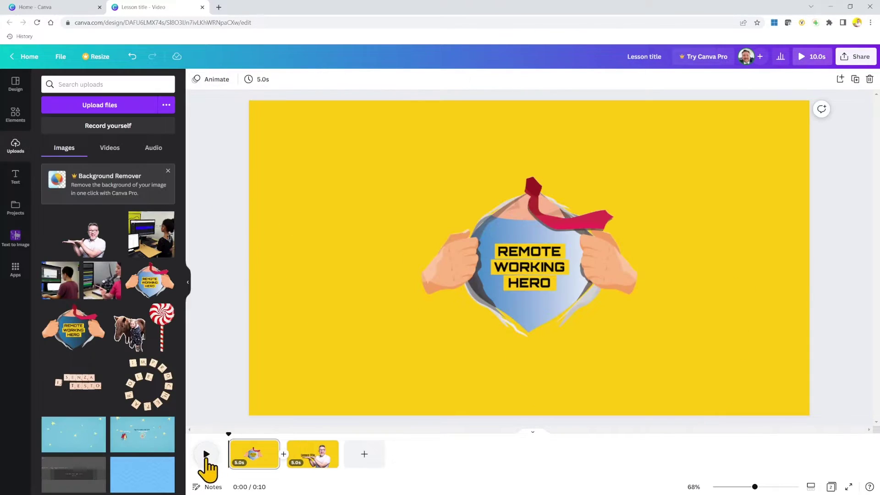
# - Preview the video and shorten the first page's duration to 3.5 seconds
pyautogui.click(206, 456)
pyautogui.rightClick(268, 455)
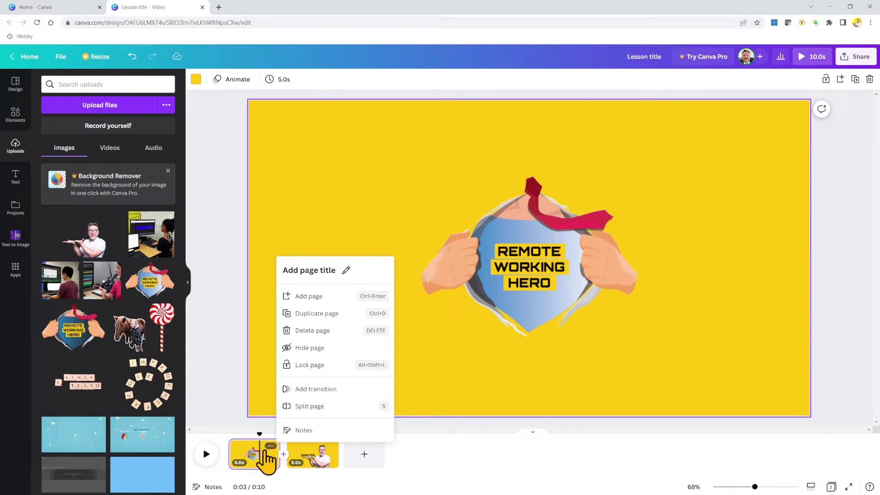
pyautogui.click(279, 79)
pyautogui.moveTo(291, 117); pyautogui.dragTo(284, 117)
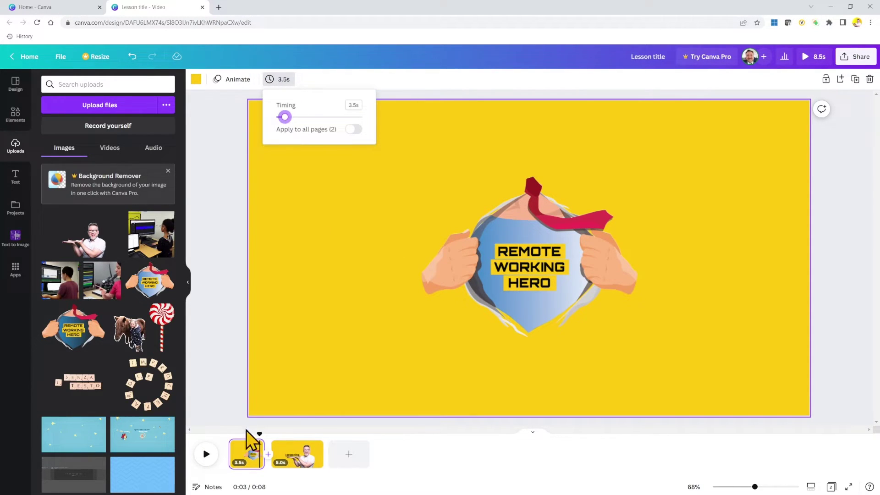
pyautogui.click(220, 395)
# - Give the Remote Working Hero graphic a Pop animation
pyautogui.click(488, 210)
pyautogui.click(319, 79)
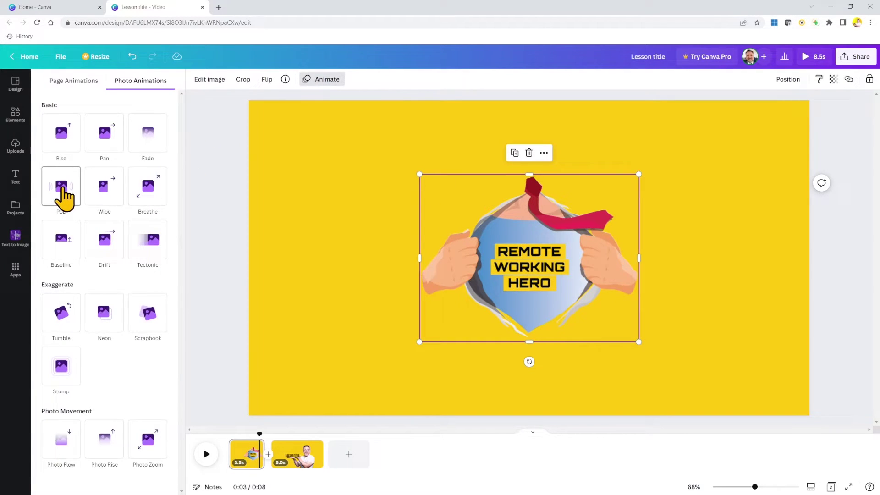
pyautogui.click(60, 189)
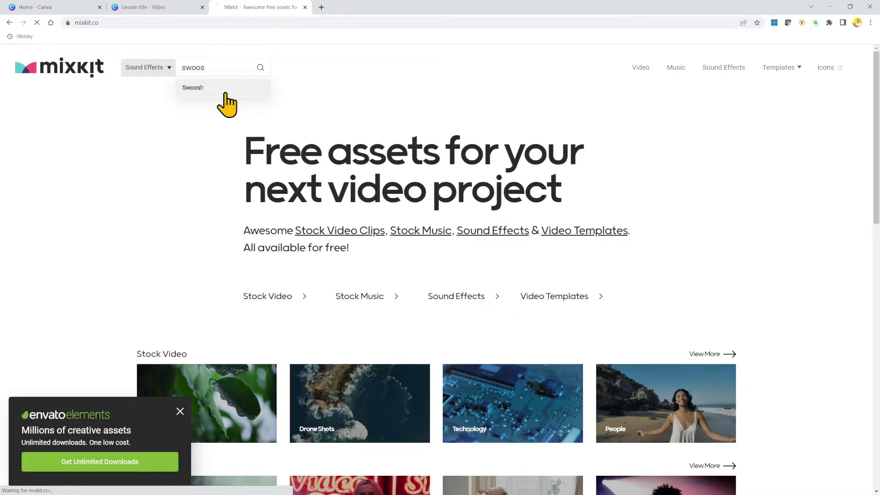
# - Audition Mixkit swoosh sounds, download 'Short fire whoosh', and go back to Canva
pyautogui.click(227, 89)
pyautogui.moveTo(203, 106)
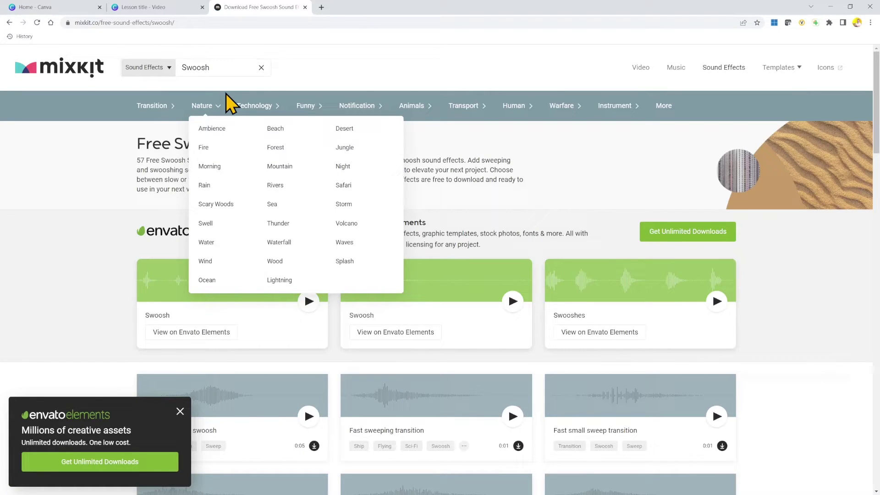
pyautogui.scroll(-2, 79, 291)
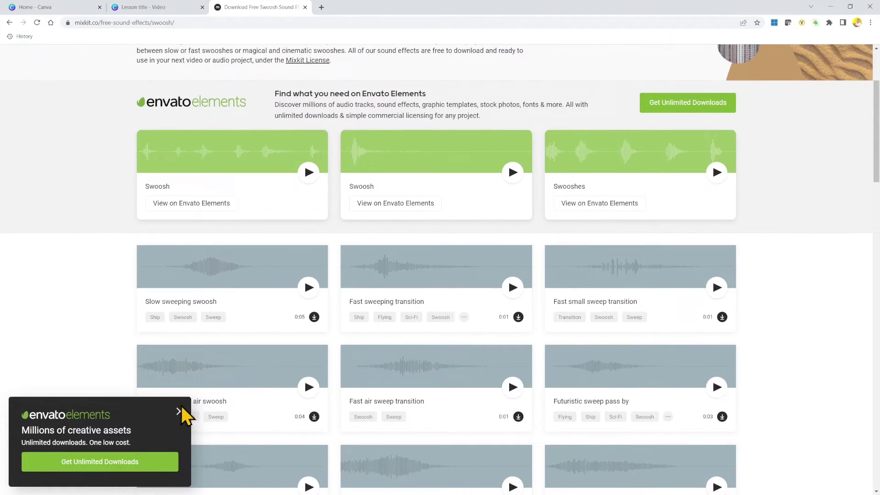
pyautogui.click(181, 412)
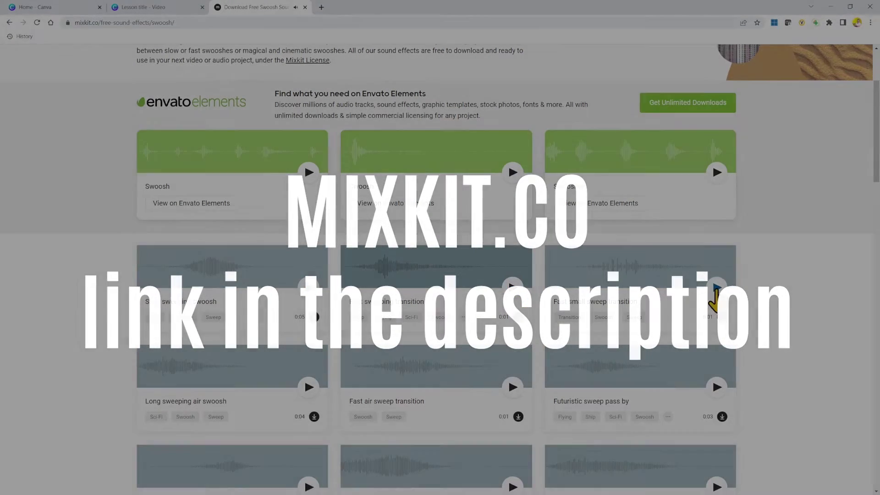
pyautogui.click(716, 287)
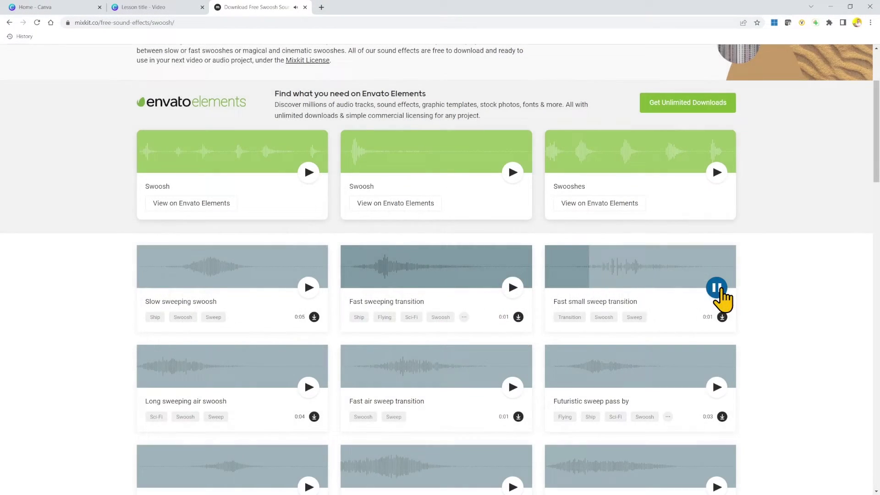
pyautogui.click(309, 284)
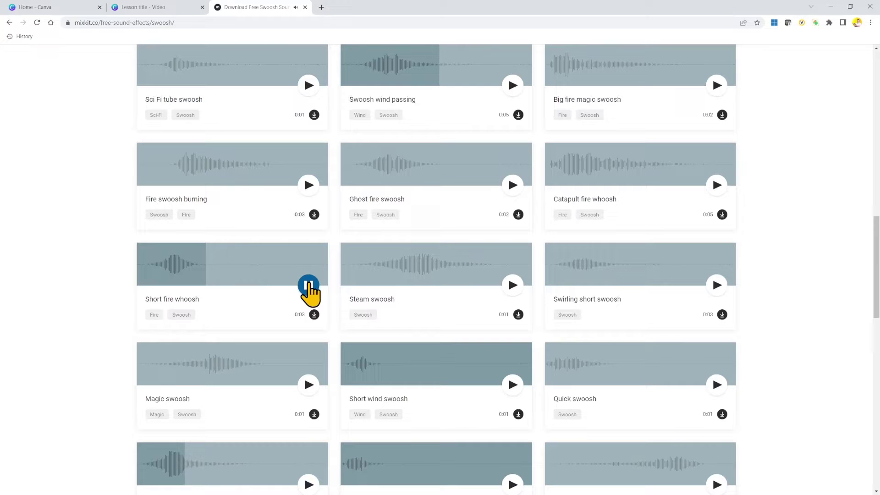
pyautogui.click(316, 315)
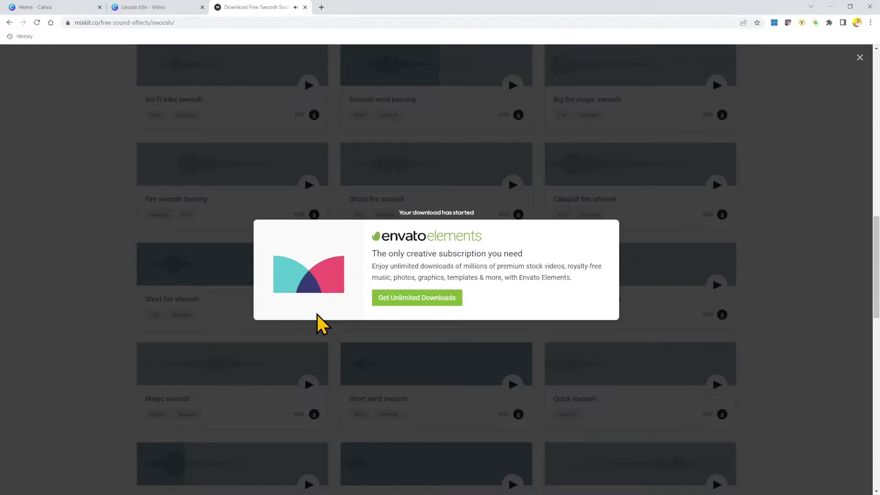
pyautogui.click(152, 7)
# - Upload the Short fire whoosh .wav under Uploads > Audio and drag it onto the timeline
pyautogui.click(15, 147)
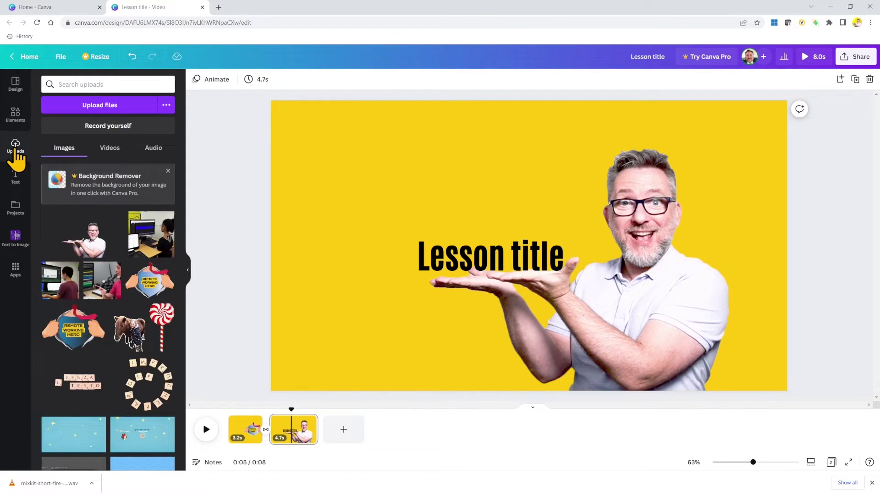
pyautogui.click(153, 147)
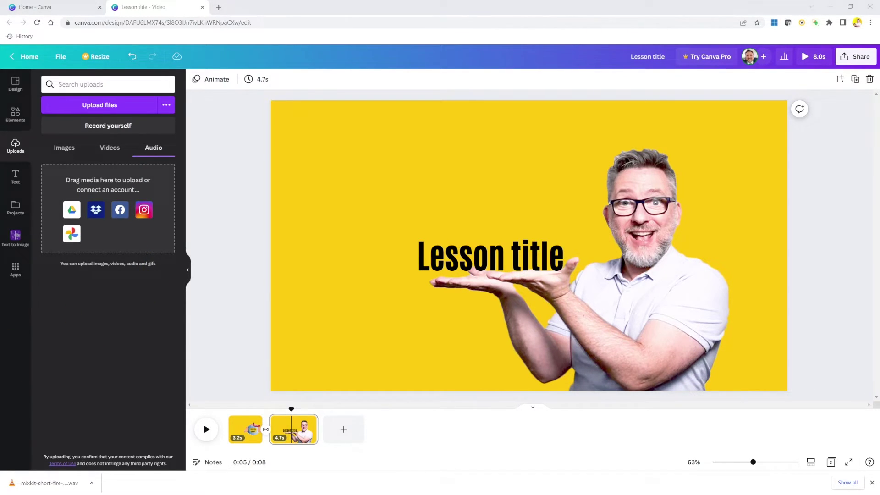
pyautogui.moveTo(42, 483); pyautogui.dragTo(119, 223)
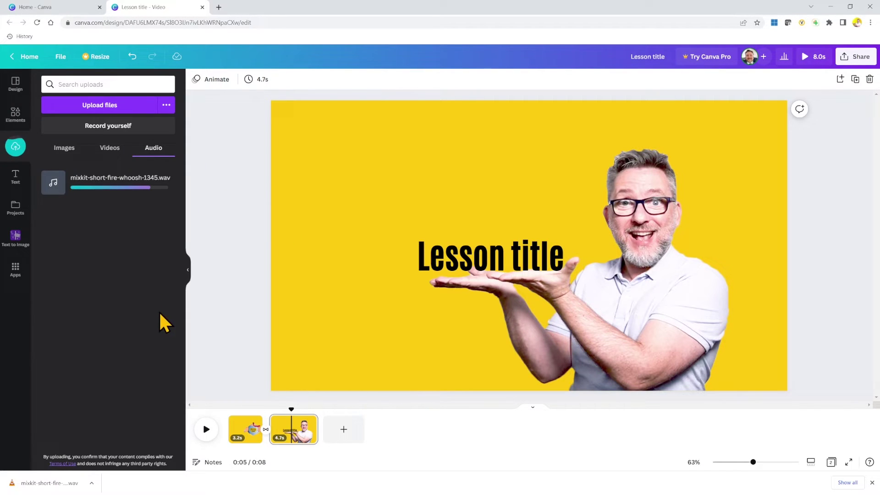
pyautogui.moveTo(113, 182); pyautogui.dragTo(275, 440)
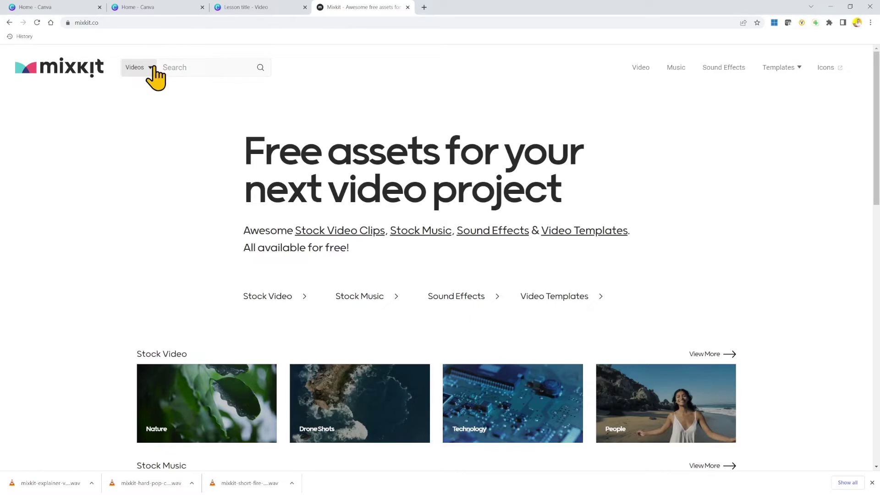
# - Filter Mixkit to Sound Effects and download 'Explainer video pops whoosh light pop'
pyautogui.click(150, 66)
pyautogui.click(150, 128)
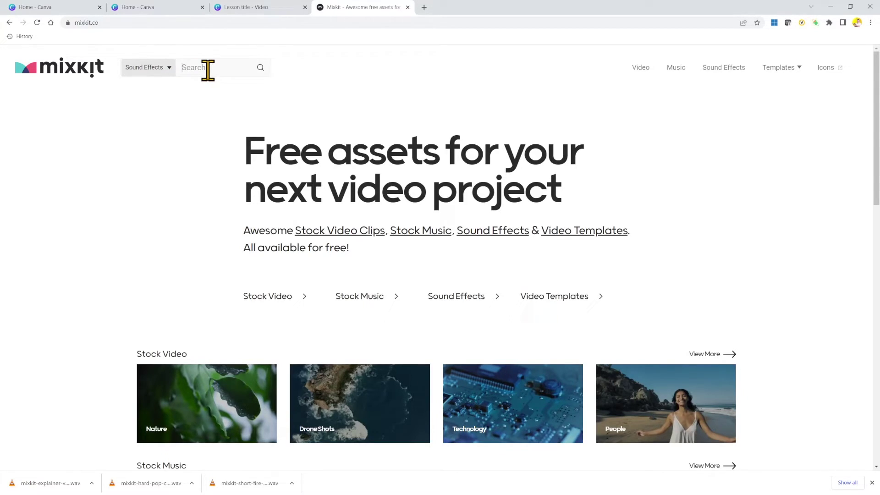
pyautogui.write('pop')
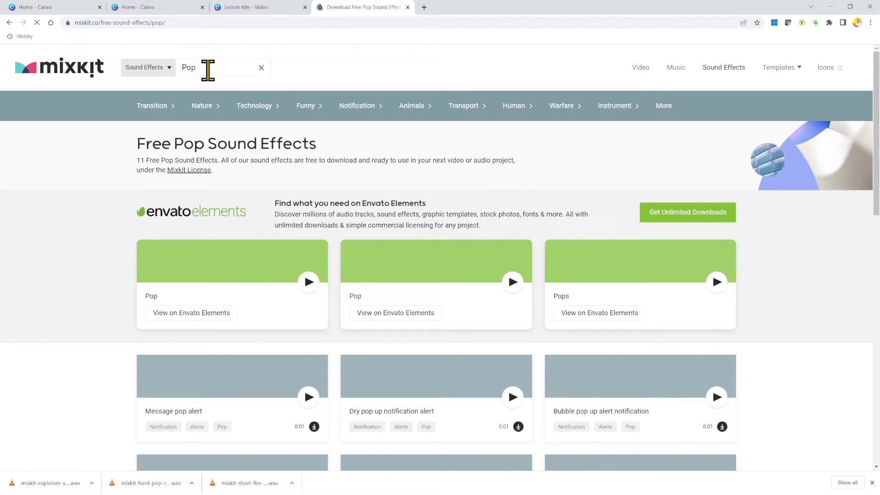
pyautogui.scroll(-3, 95, 176)
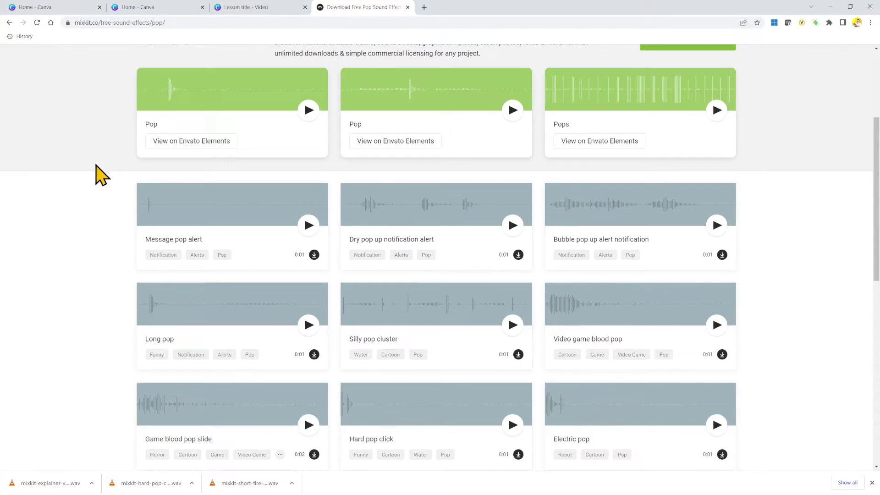
pyautogui.scroll(-3, 120, 204)
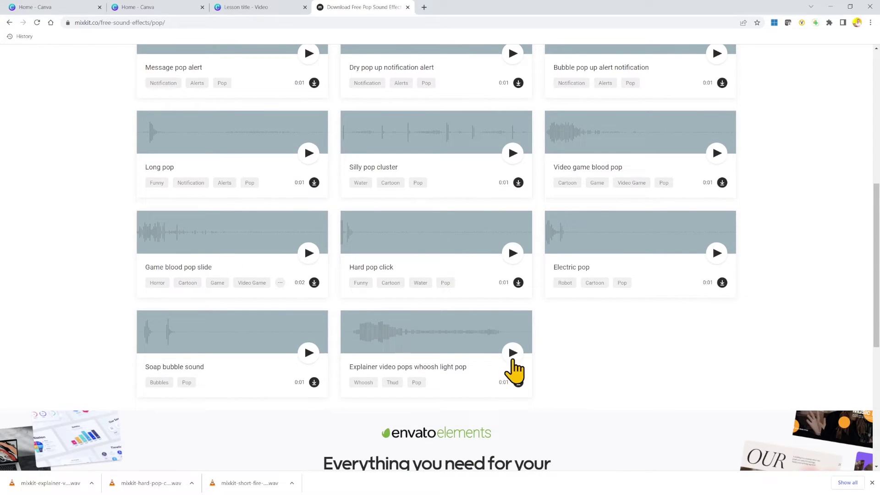
pyautogui.click(513, 355)
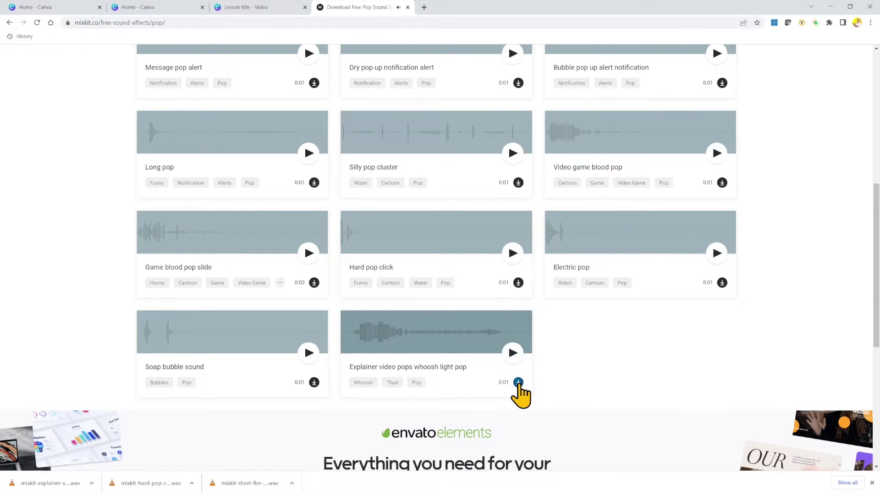
pyautogui.click(519, 382)
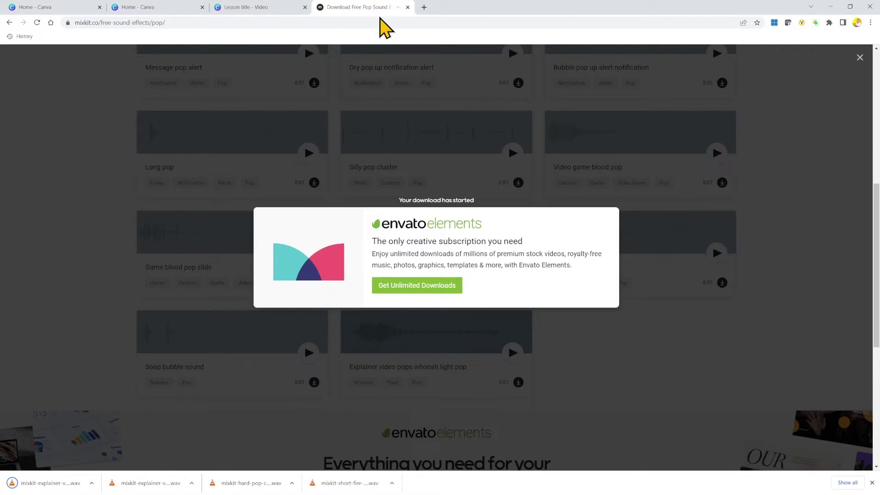
pyautogui.click(246, 6)
pyautogui.click(153, 147)
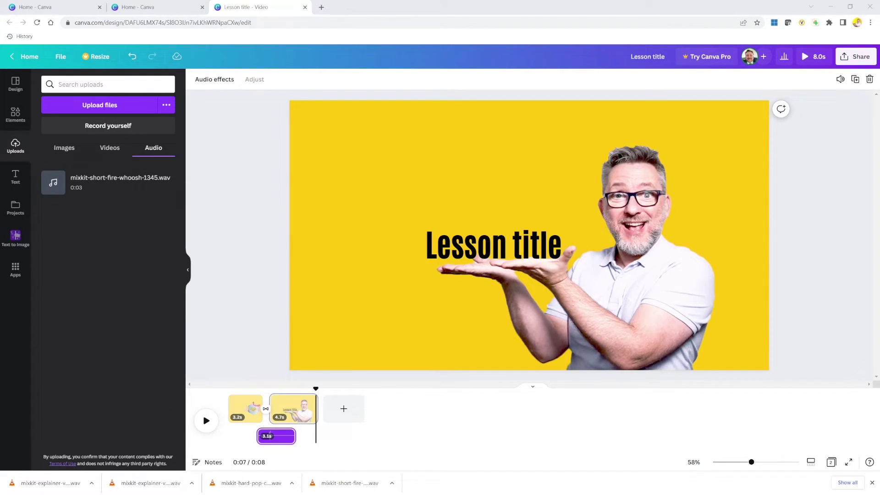
# - Add the explainer pop .wav to the timeline and set page 1 to 2.5 seconds
pyautogui.moveTo(90, 180)
pyautogui.mouseDown()
pyautogui.moveTo(210, 407)
pyautogui.moveTo(232, 412)
pyautogui.mouseUp()
pyautogui.click(244, 409)
pyautogui.click(275, 79)
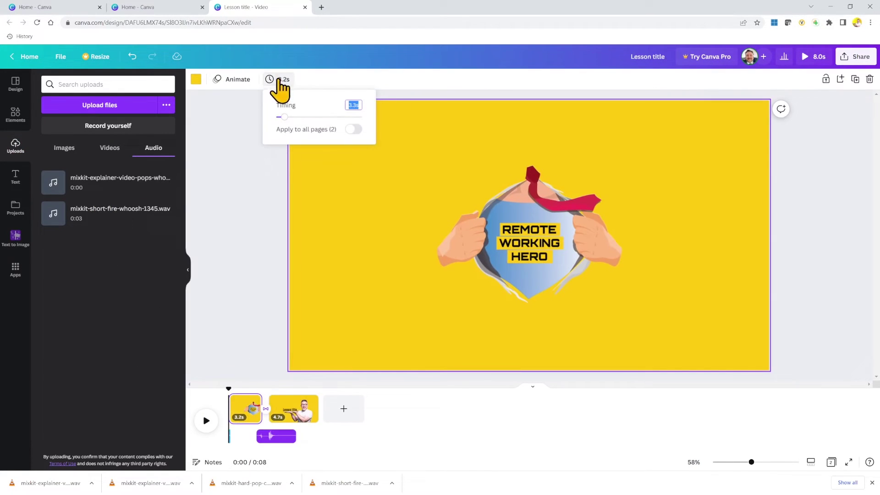
# - Trim the Lesson title slide to 3.6 seconds, making the video 6.1 seconds long
pyautogui.click(292, 409)
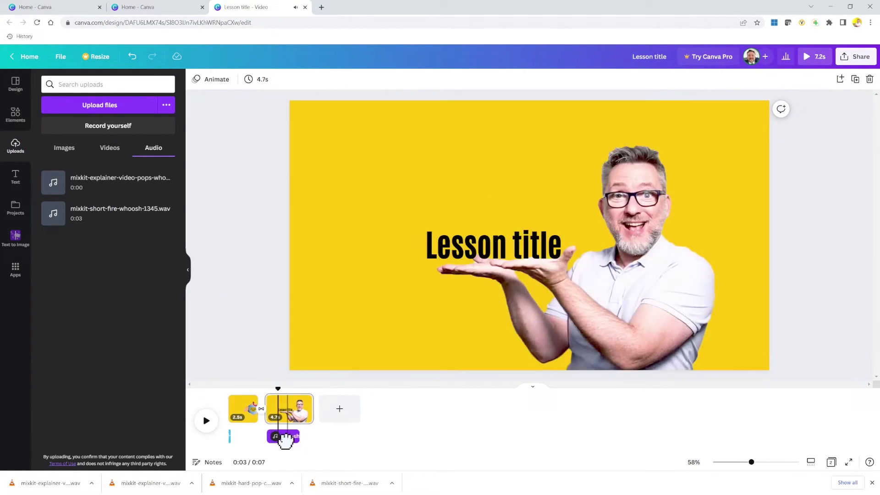
pyautogui.moveTo(317, 409); pyautogui.dragTo(302, 406)
pyautogui.click(237, 78)
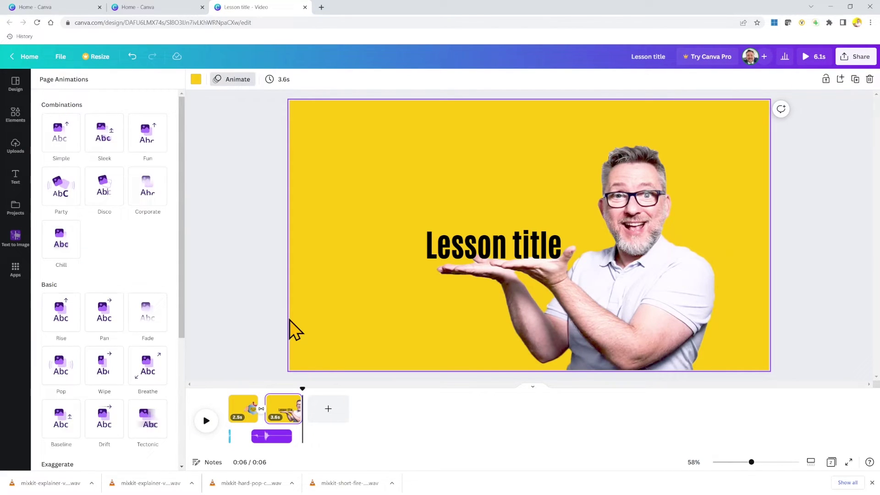
pyautogui.click(231, 416)
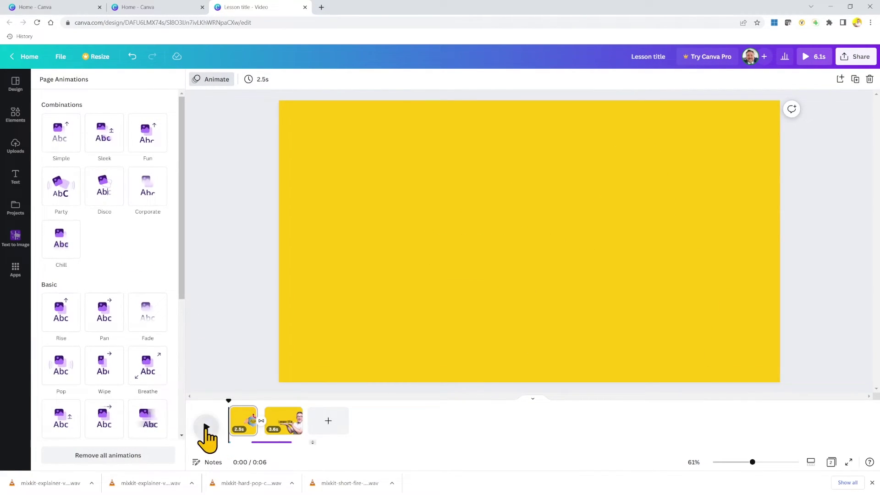
pyautogui.click(206, 429)
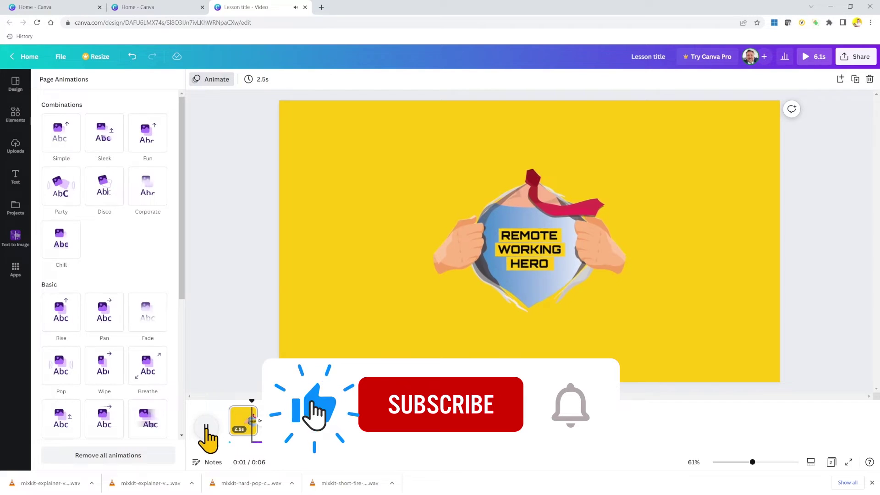